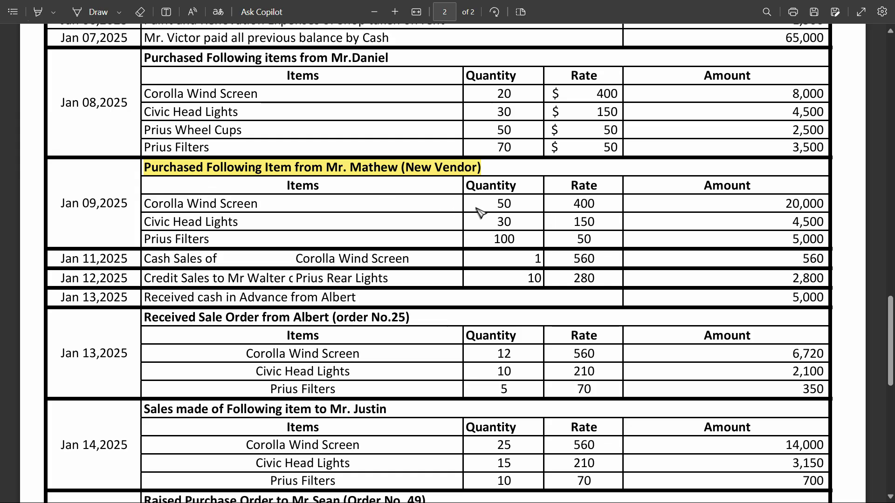
Switch to Odoo and start a new vendor bill in Accounting
key(alt+Tab)
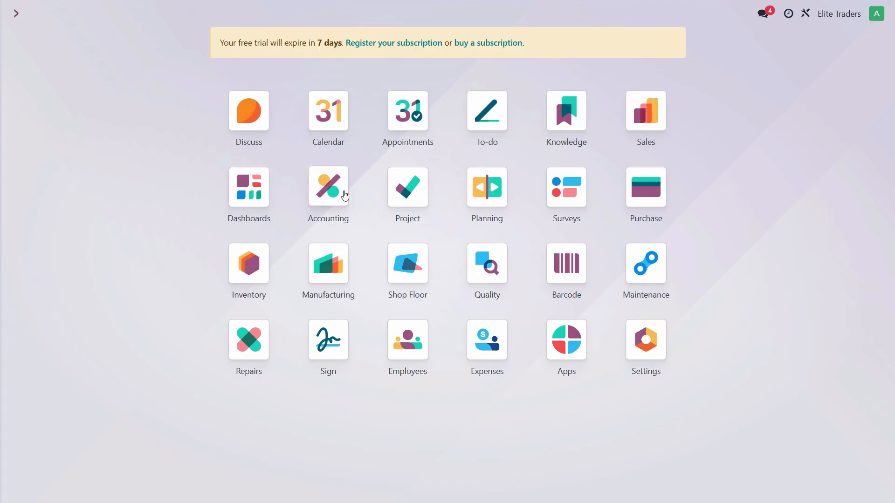
click(343, 193)
click(204, 18)
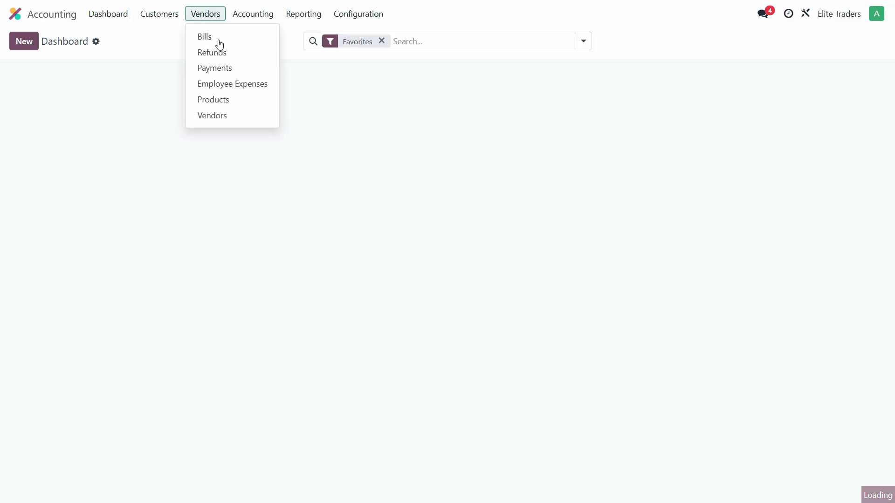
click(215, 37)
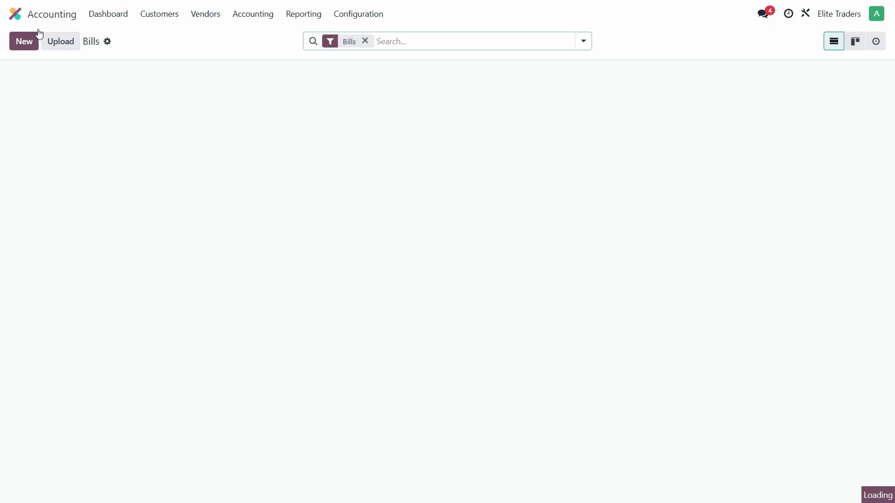
click(27, 46)
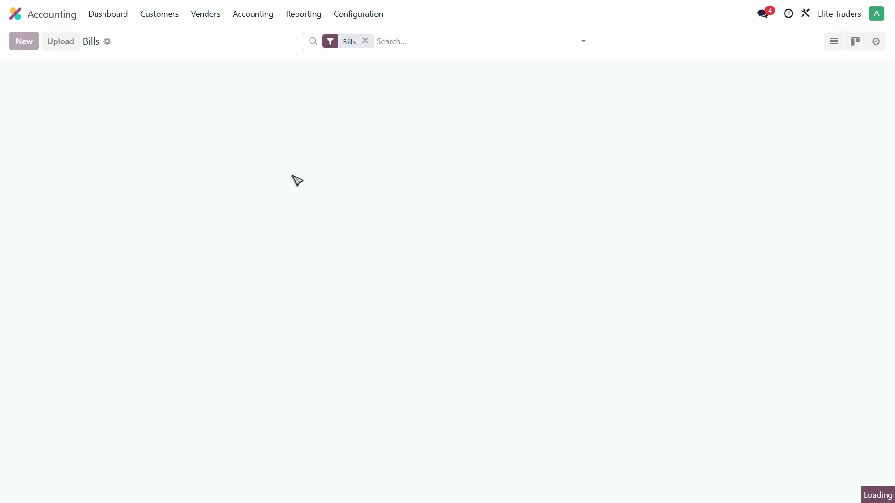
Create a new person partner for the bill's vendor, entering the new vendor's name from the January 9 purchase in the PDF
click(170, 156)
key(alt+Tab)
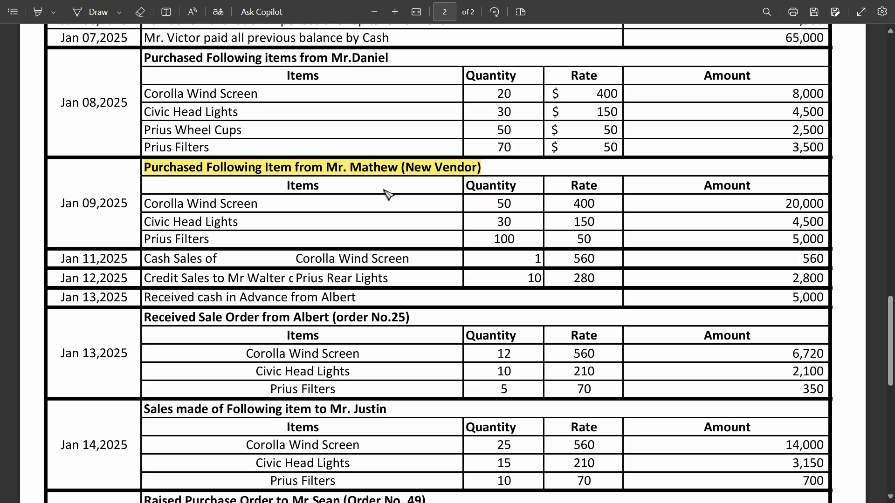
key(alt+Tab)
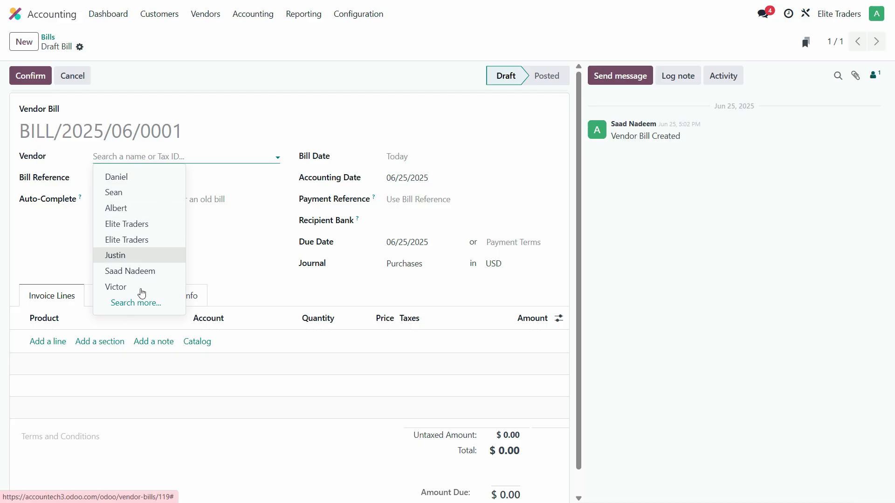
click(136, 307)
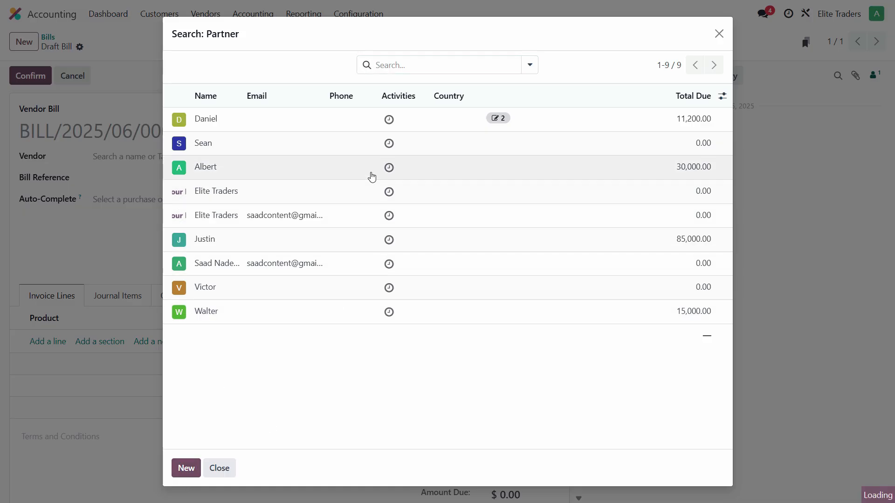
click(187, 468)
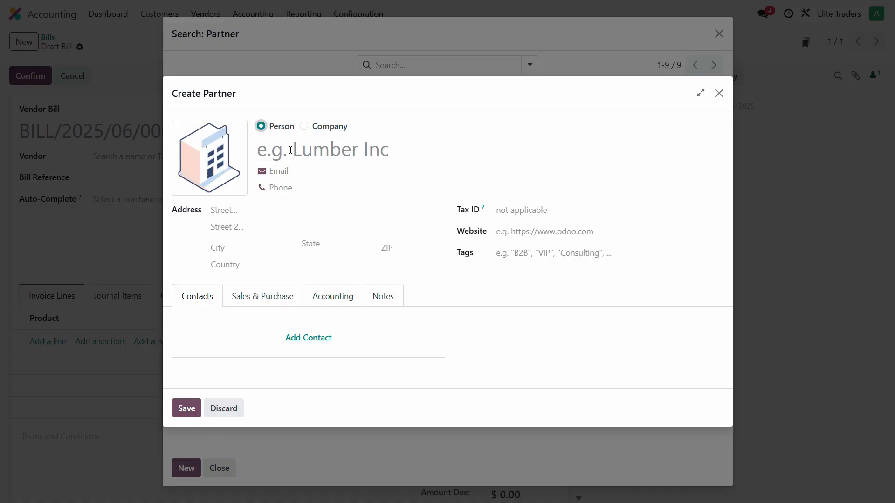
text(Mr. Mathi)
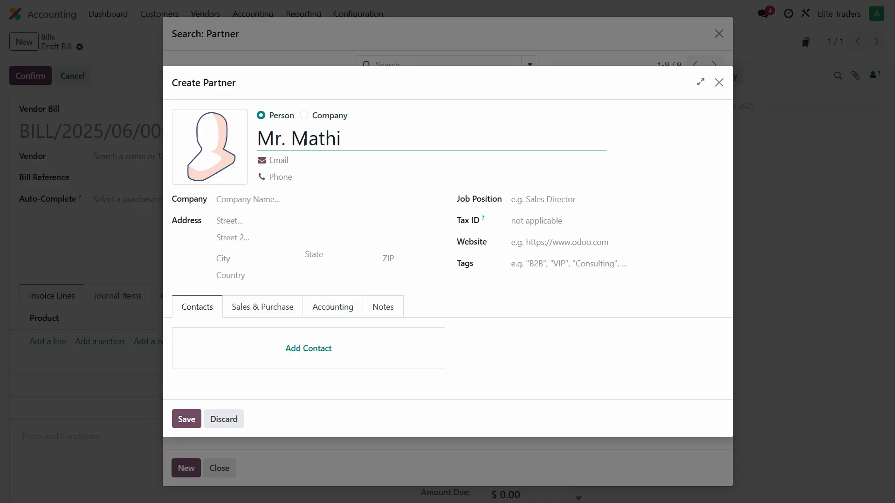
key(BackSpace)
text(ew)
click(313, 156)
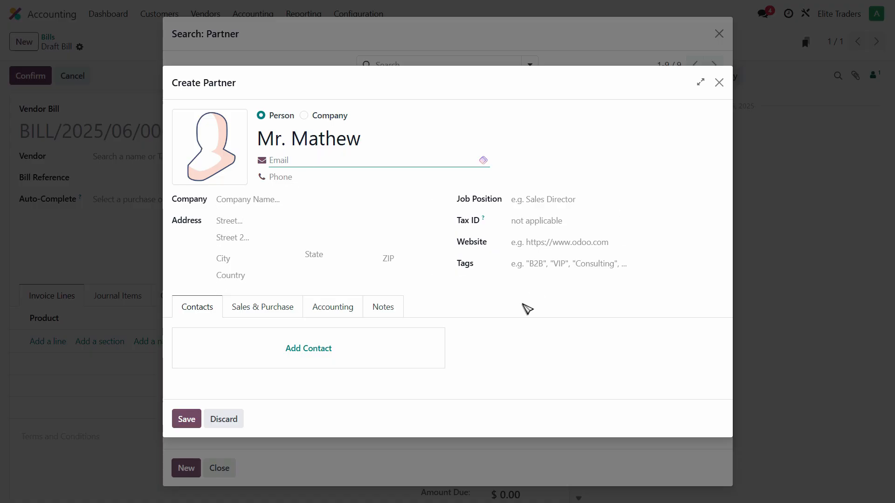
Set the new vendor's sales payment terms to 15 Days, leaving the payment method empty
click(292, 310)
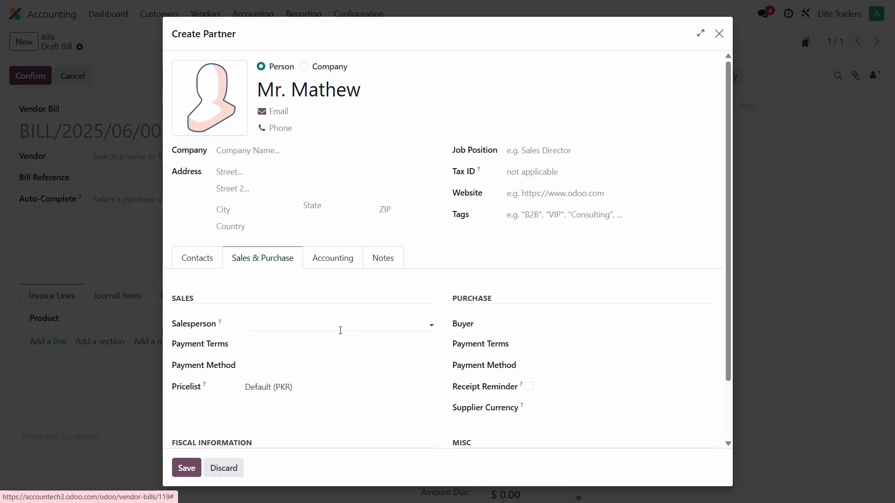
click(317, 343)
click(293, 381)
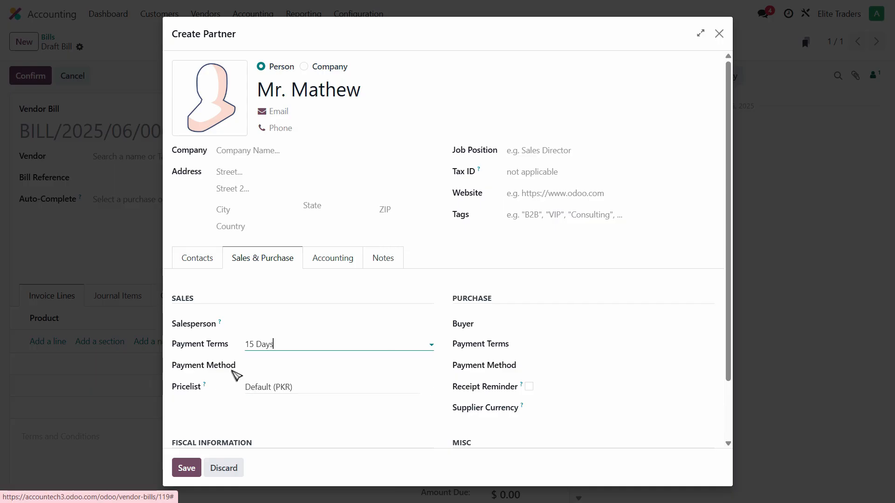
click(297, 363)
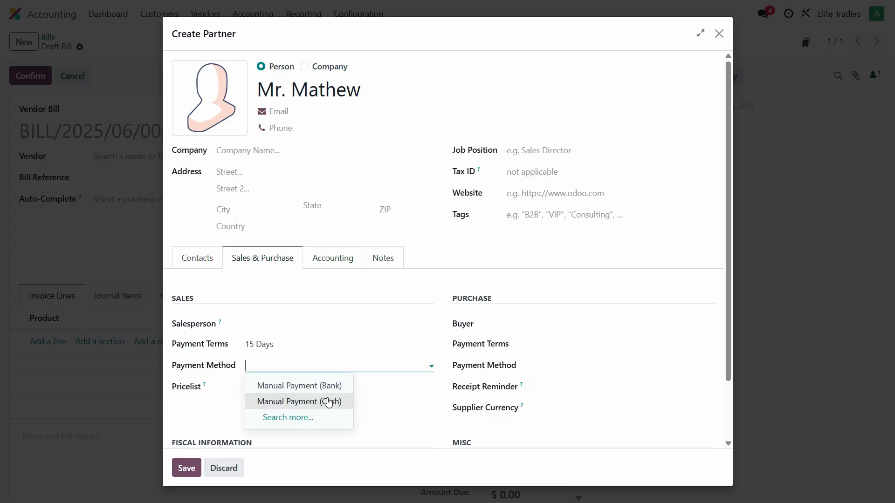
click(399, 436)
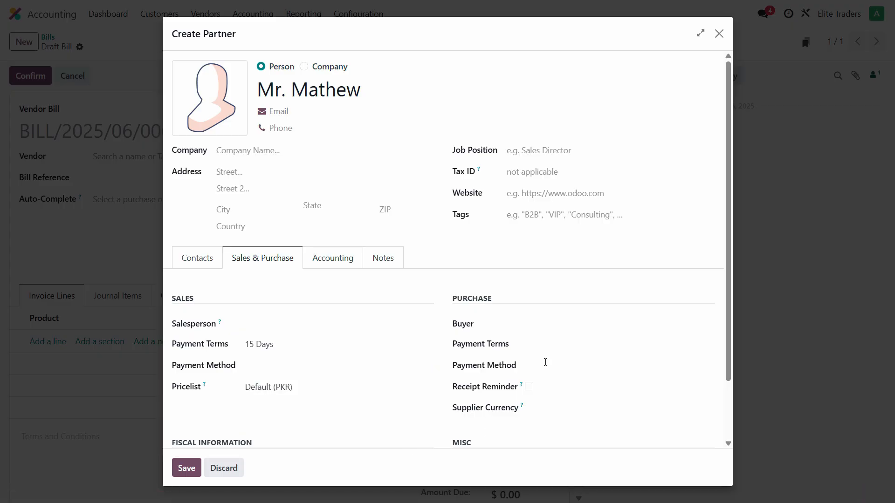
Review the new vendor's remaining sales, purchase and accounting settings, and save the partner as the bill's vendor
scroll(586, 391, down, 3)
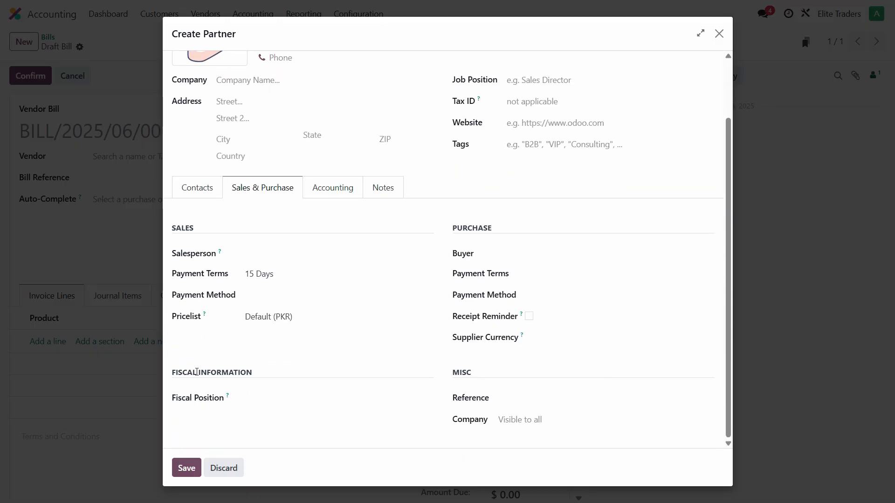
scroll(420, 316, up, 2)
click(350, 256)
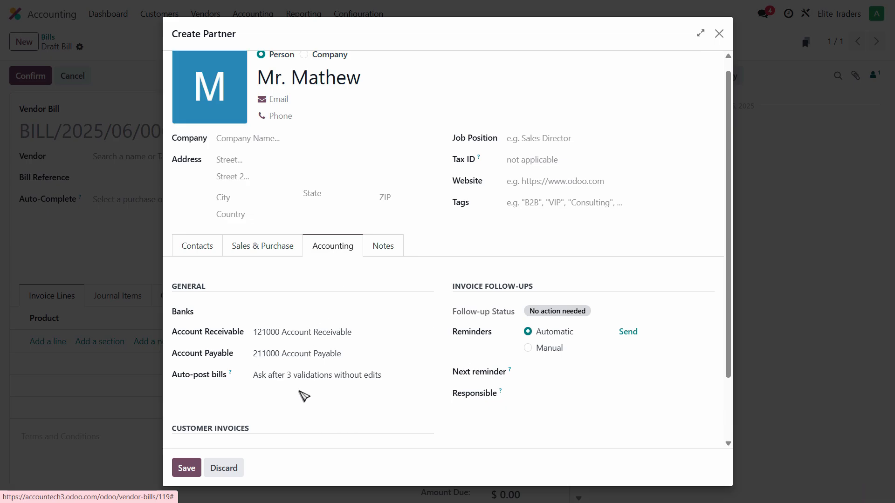
scroll(564, 368, down, 2)
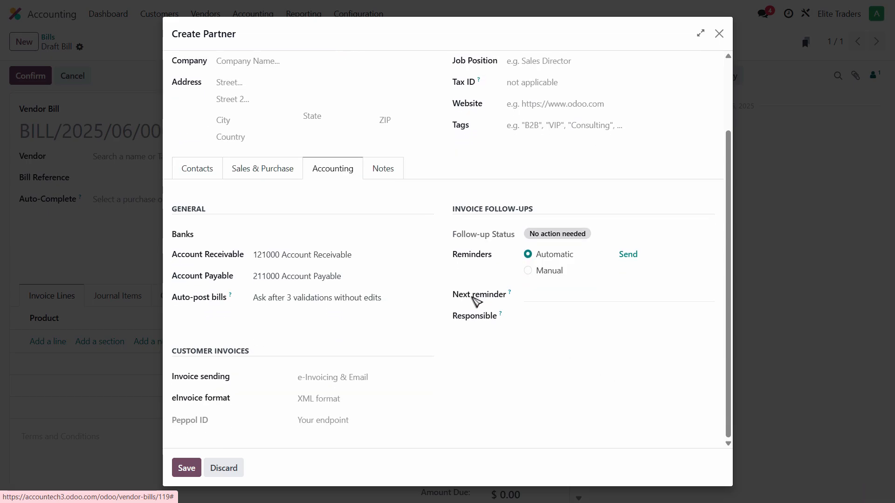
click(396, 171)
click(186, 468)
Enter 555225 as the bill reference
click(153, 176)
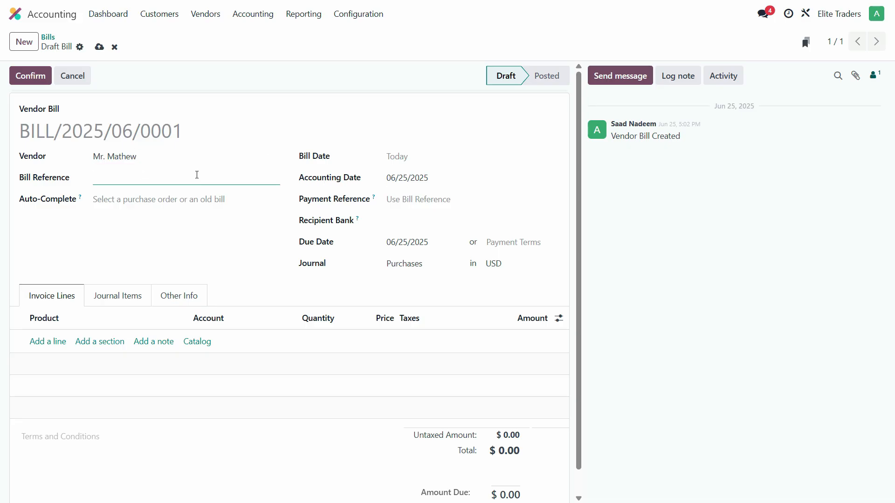
text(555225)
key(Tab)
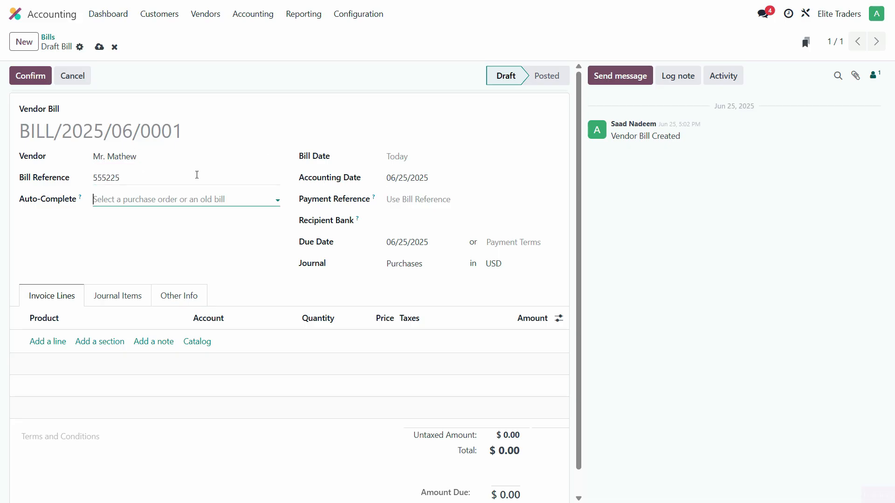
Set the bill date to 01/09/2025 as given in the PDF and the bill's payment terms to 15 Days
click(412, 161)
key(alt+Tab)
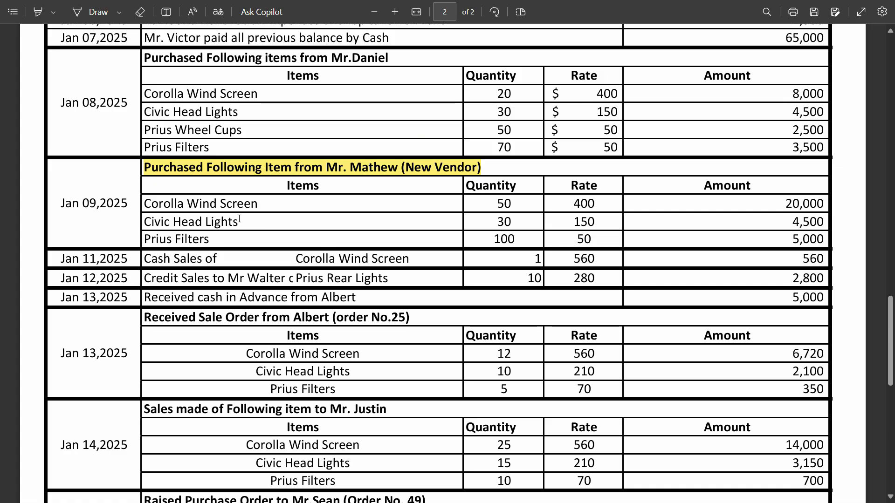
key(alt+Tab)
click(446, 188)
click(396, 231)
click(515, 273)
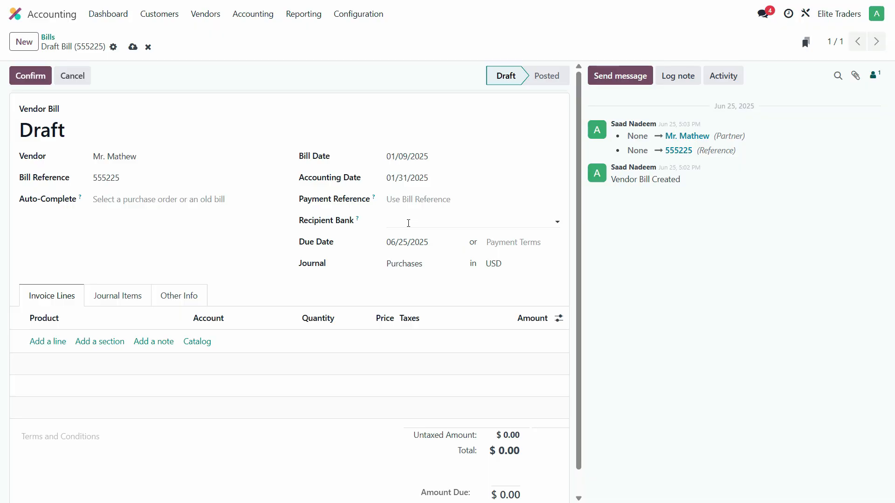
click(520, 243)
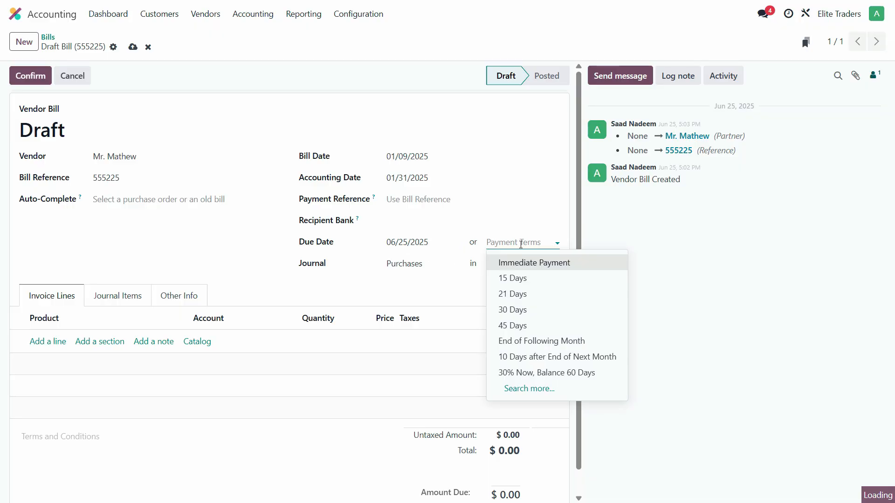
click(518, 280)
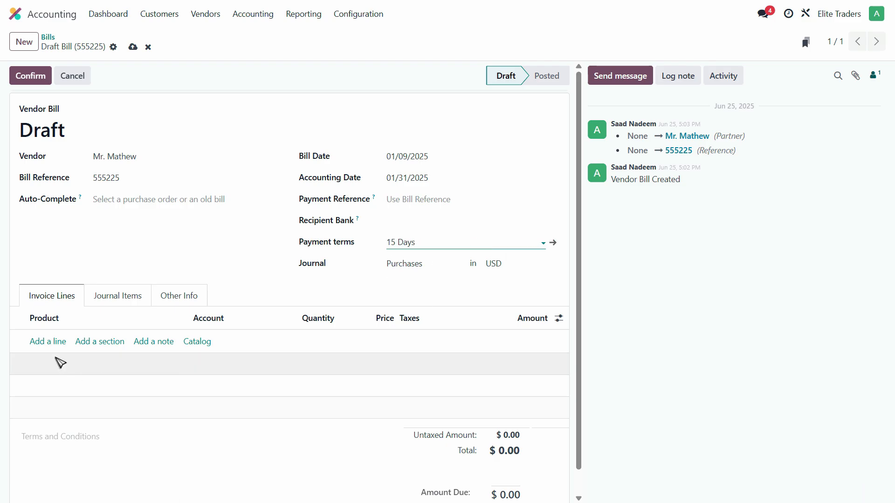
click(559, 319)
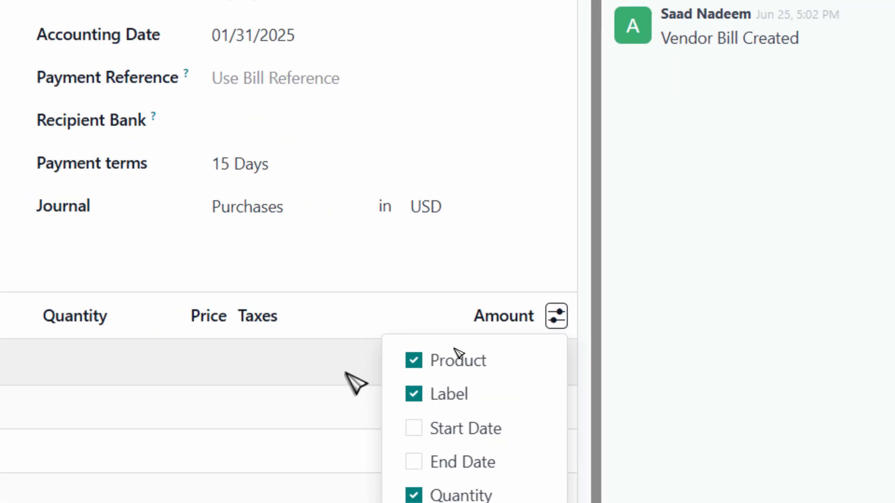
click(422, 363)
click(422, 364)
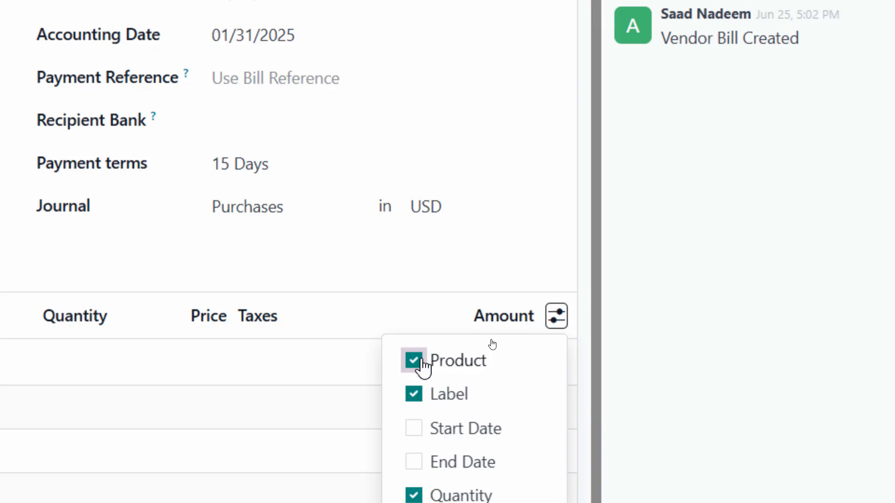
Add an invoice line for Corolla Wind Screen, the first item of the January 9 purchase in the PDF
click(50, 344)
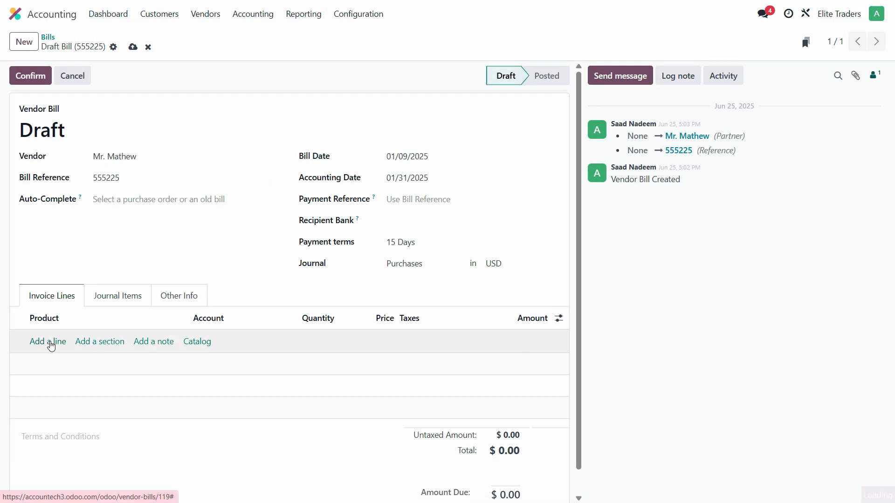
click(66, 342)
key(alt+Tab)
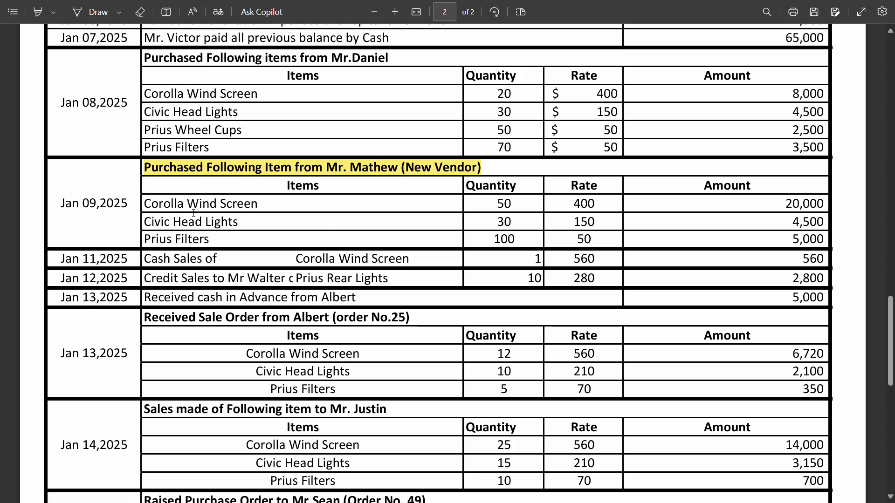
key(alt+Tab)
click(69, 345)
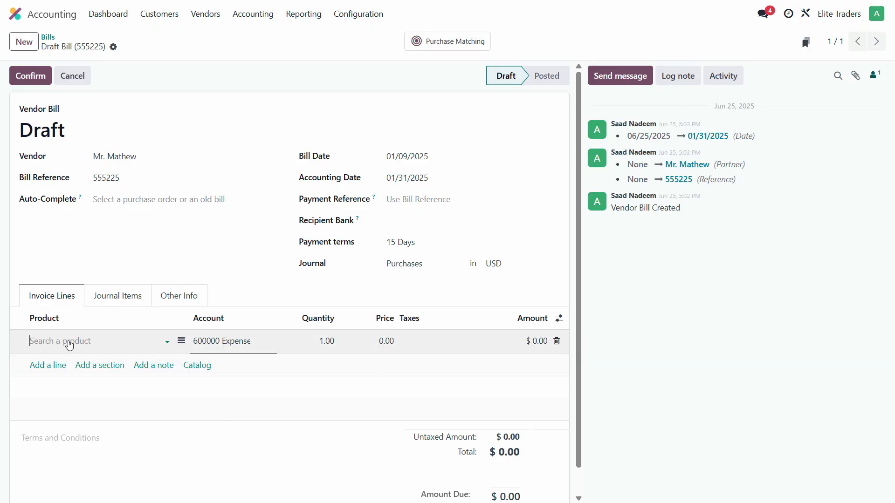
text(c)
click(74, 407)
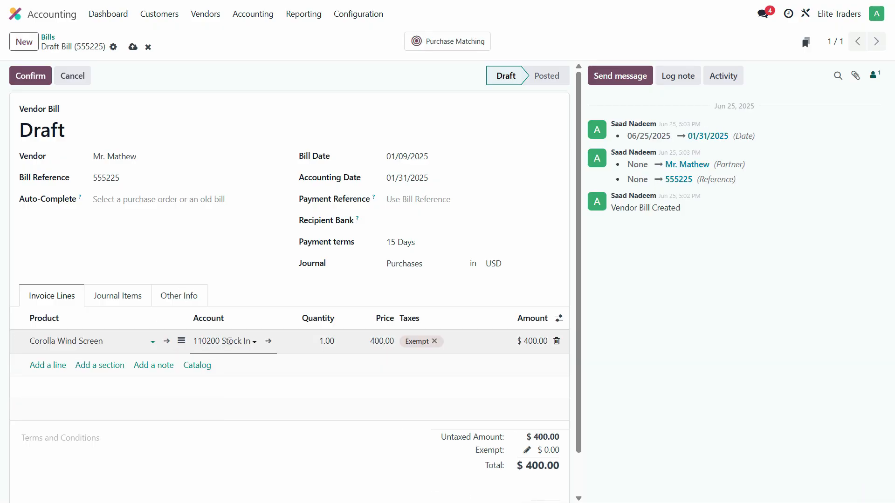
Check the account assigned to the Corolla Wind Screen line and the suggested alternative
click(212, 343)
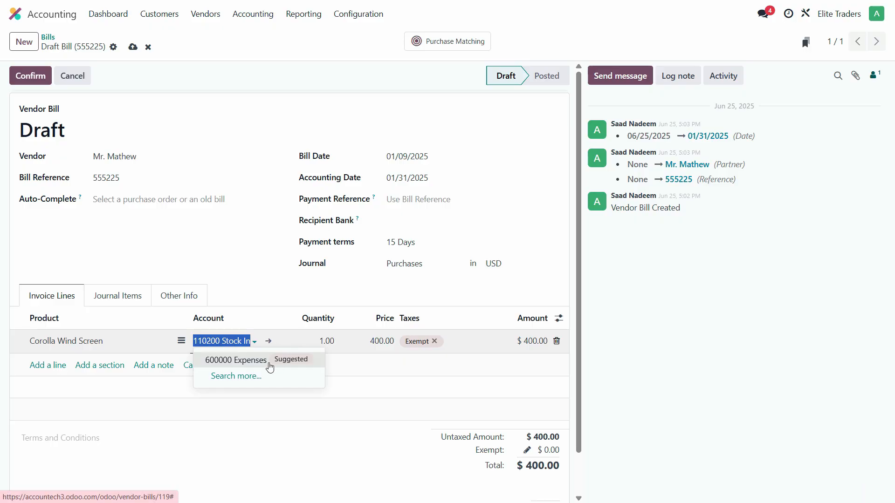
click(216, 339)
click(234, 342)
double_click(234, 343)
click(232, 341)
Set the Corolla Wind Screen line's quantity to 50, as listed in the PDF
click(318, 346)
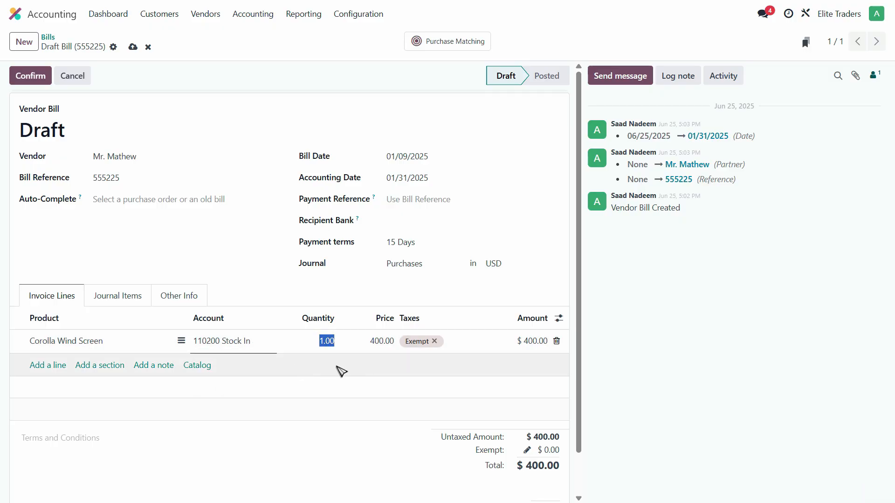
key(alt+Tab)
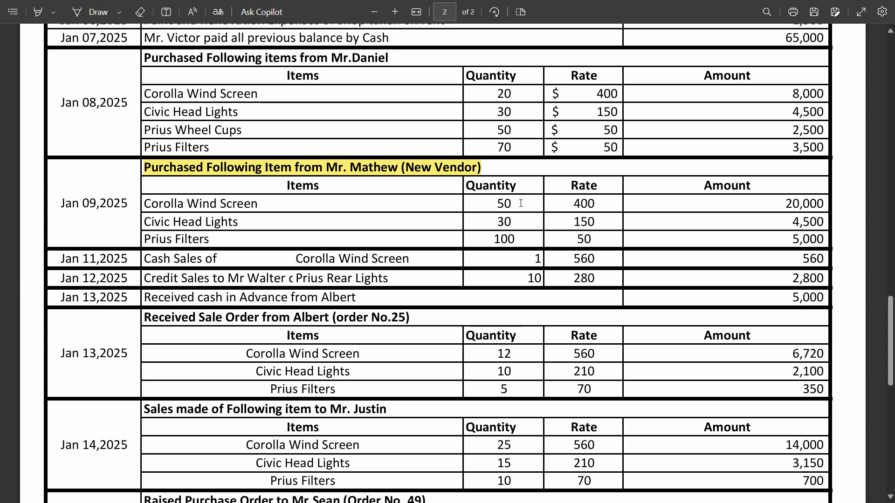
key(alt+Tab)
text(50)
key(Tab)
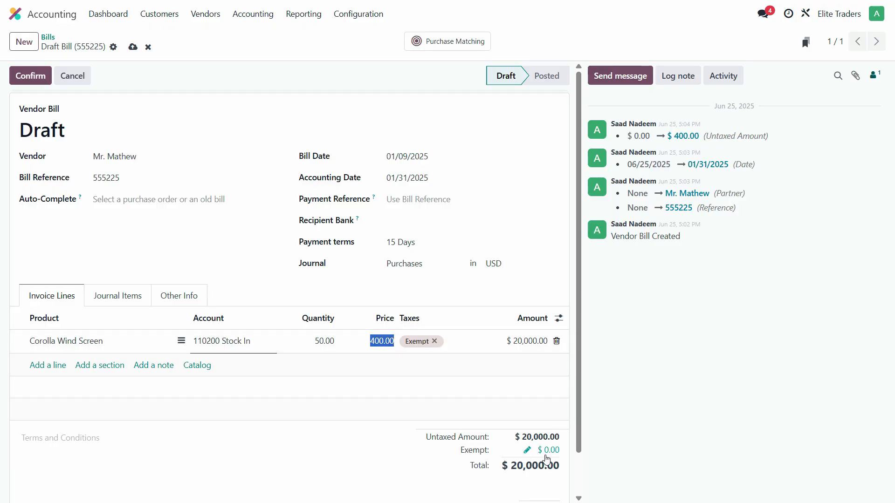
Add an invoice line for Civic head Lights, the second January 9 item, and look up its quantity in the PDF
click(52, 365)
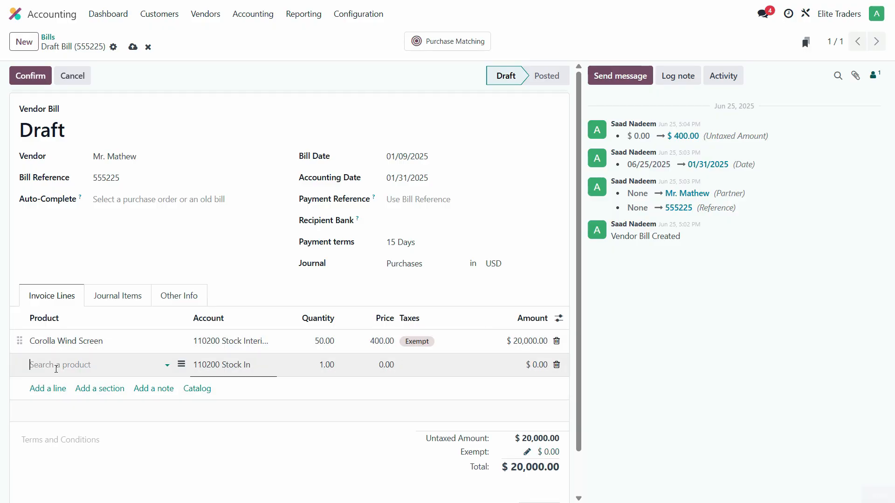
click(72, 364)
key(alt+Tab)
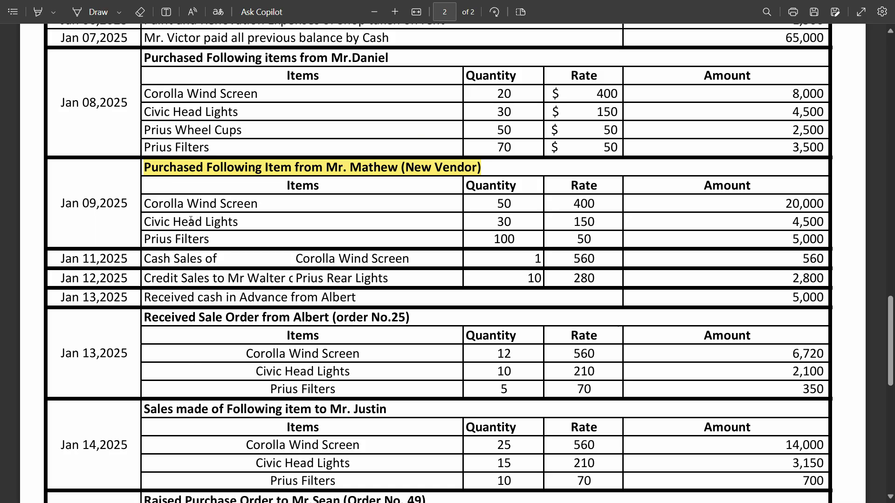
key(alt+Tab)
click(334, 368)
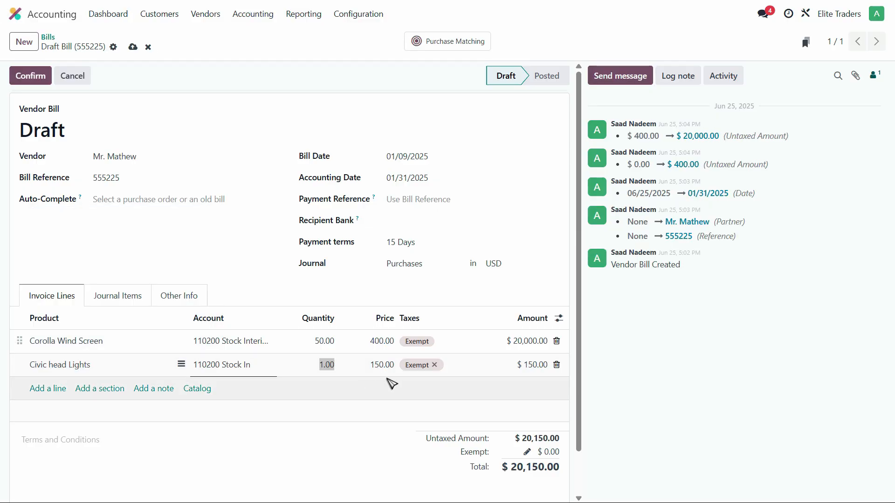
key(alt+Tab)
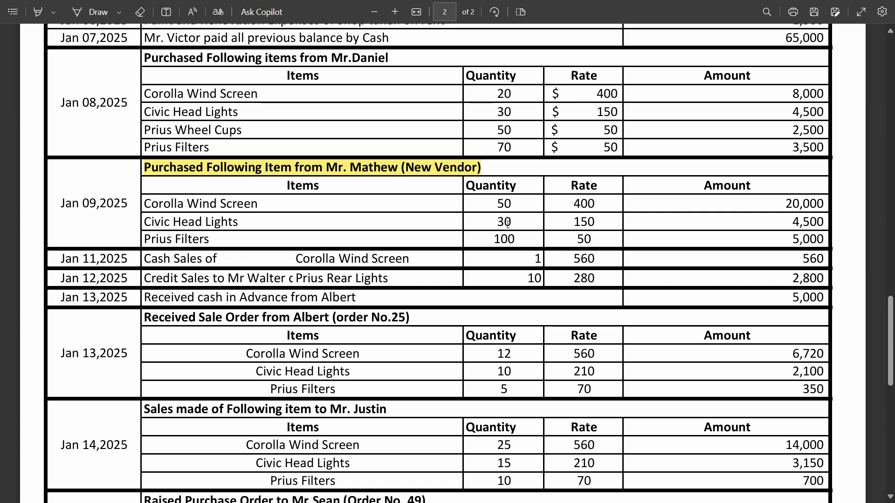
key(alt+Tab)
click(327, 367)
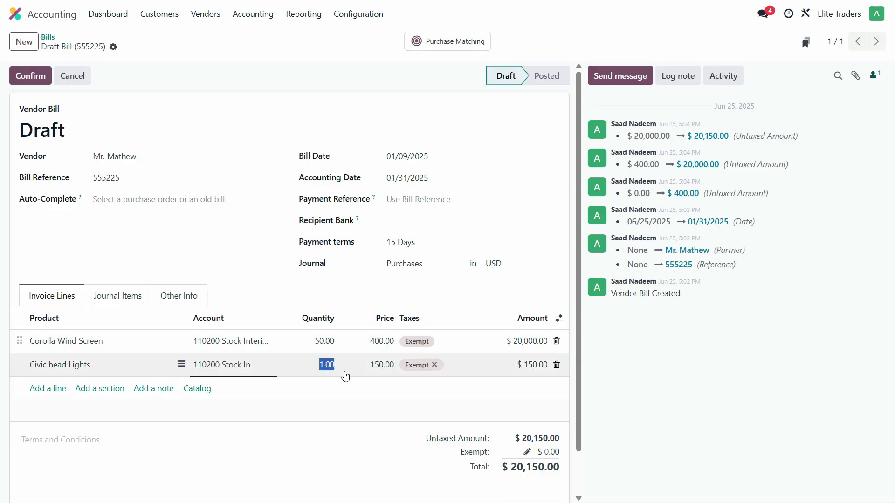
View the full account name on the Corolla Wind Screen line without changing it
click(233, 341)
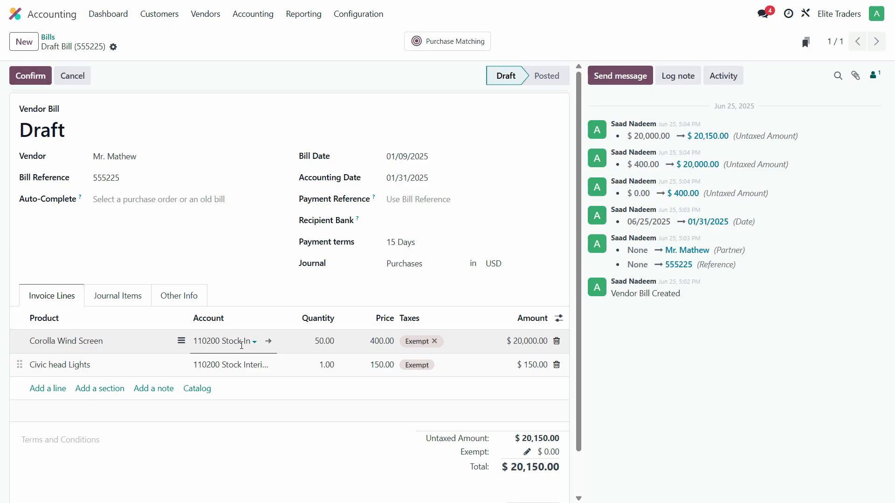
click(273, 353)
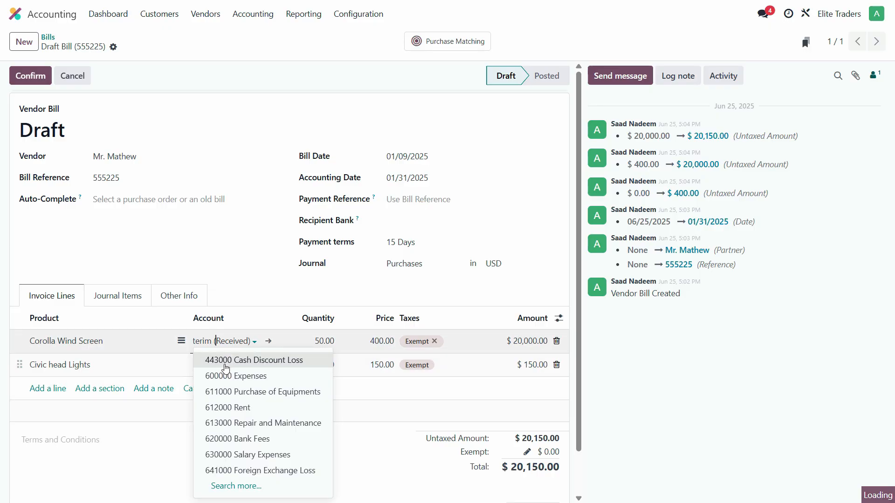
click(123, 443)
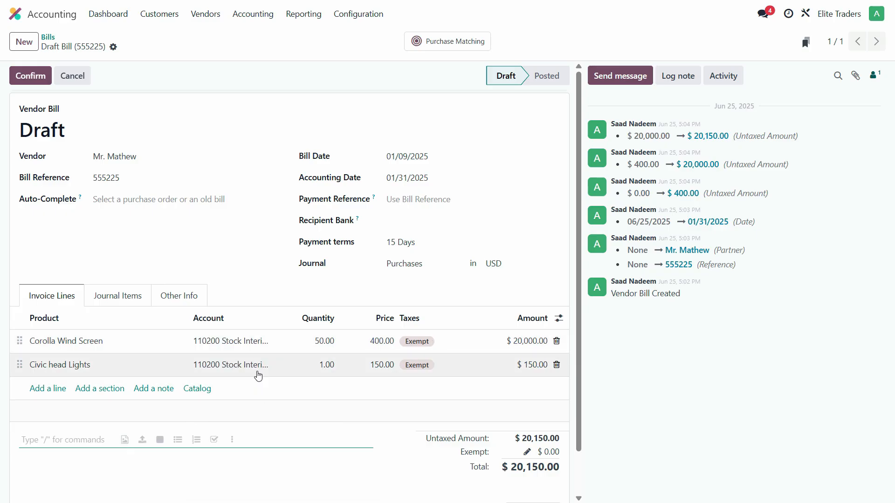
Set the Civic head Lights line's quantity to 30 and compare its rate with the PDF
click(327, 365)
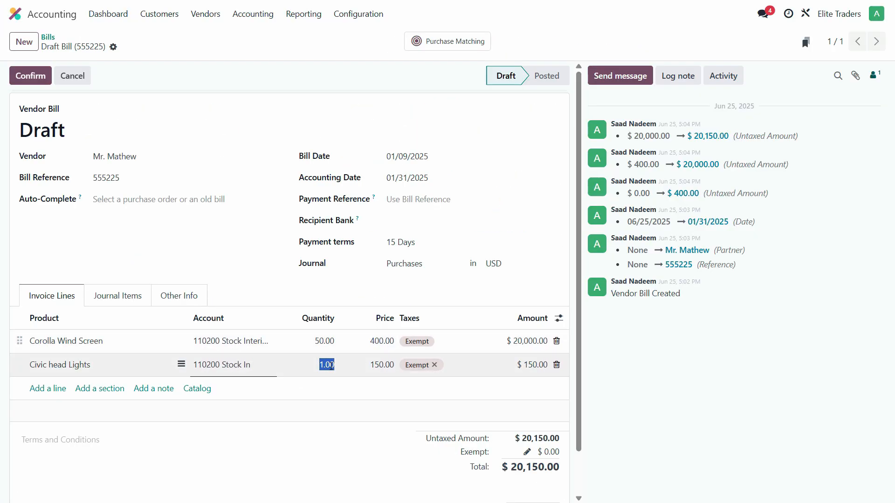
key(alt+Tab)
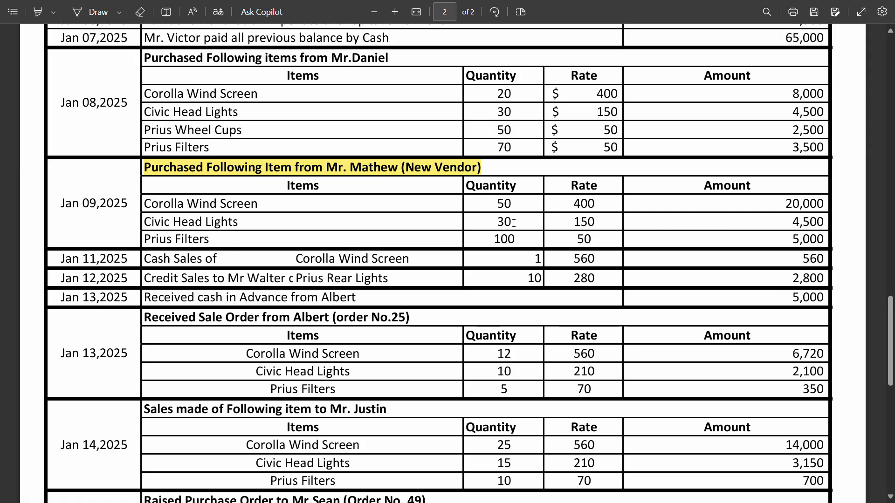
key(alt+Tab)
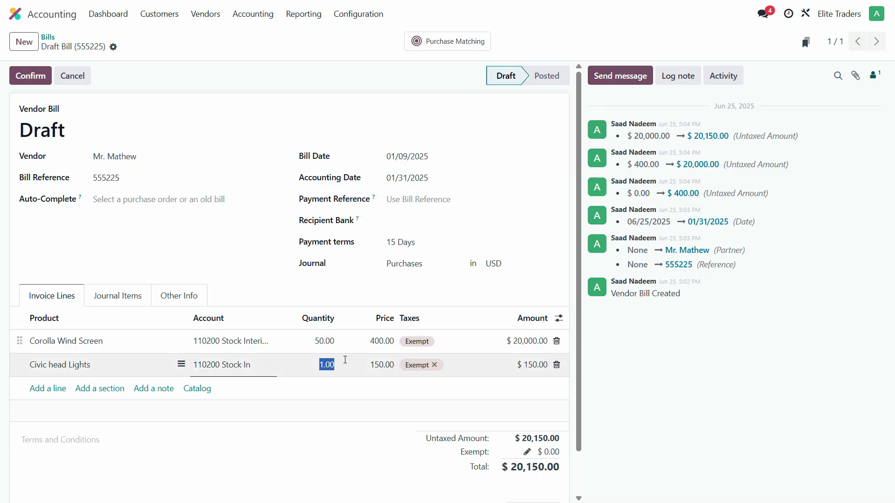
text(30)
key(Tab)
key(alt+Tab)
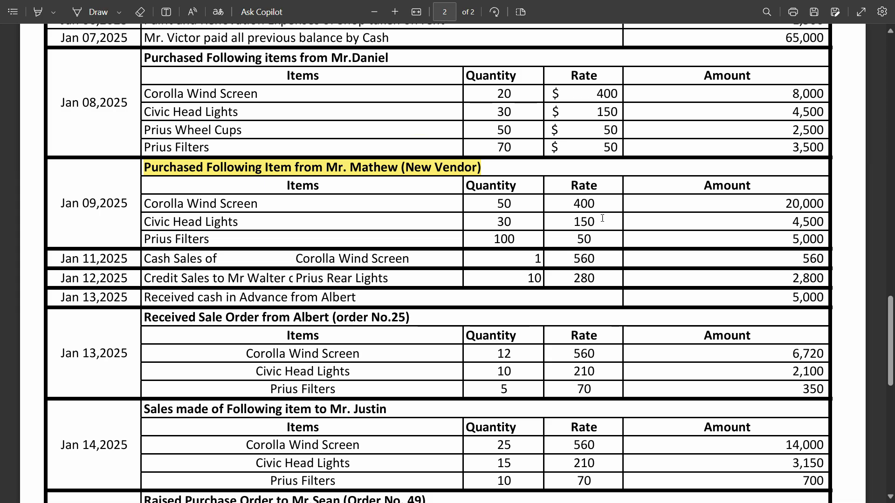
key(alt+Tab)
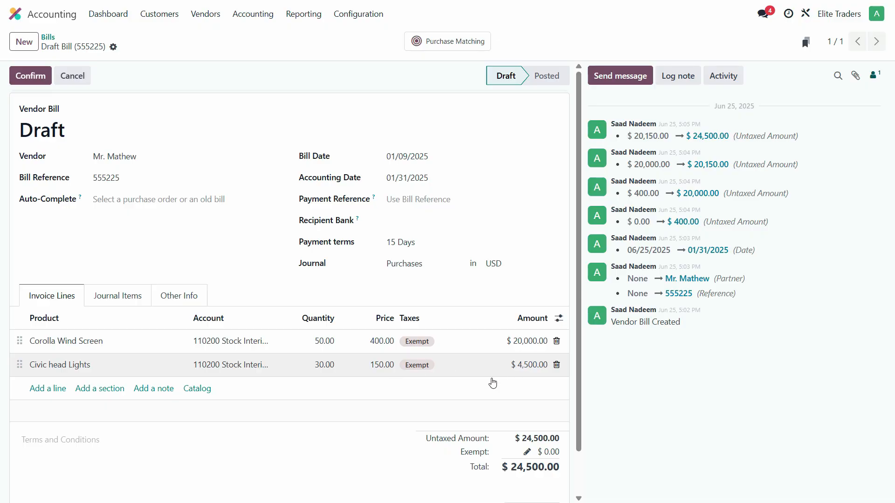
Add an invoice line for Prius Filters, the third item of the January 9 purchase in the PDF
key(alt+Tab)
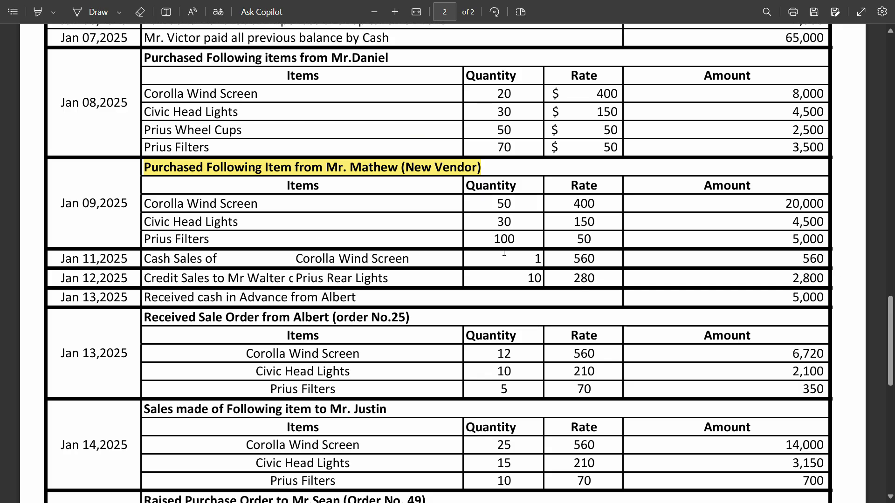
key(alt+Tab)
click(98, 390)
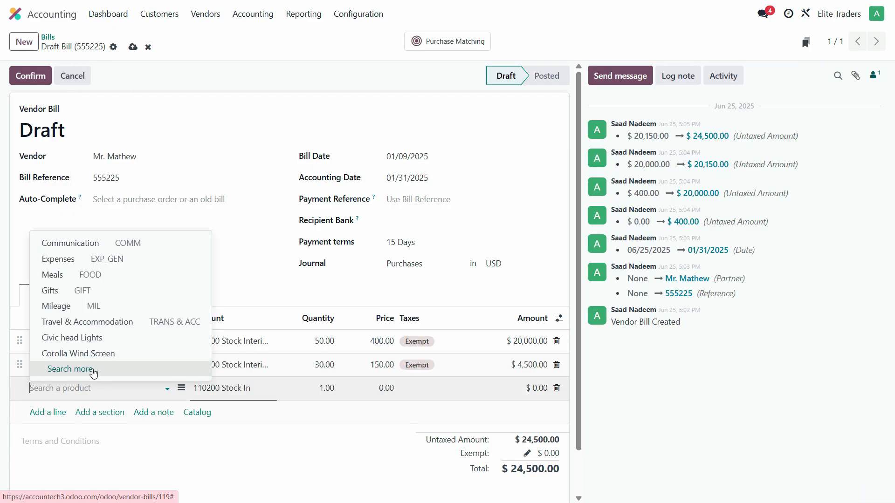
text(p)
key(BackSpace)
text(pr)
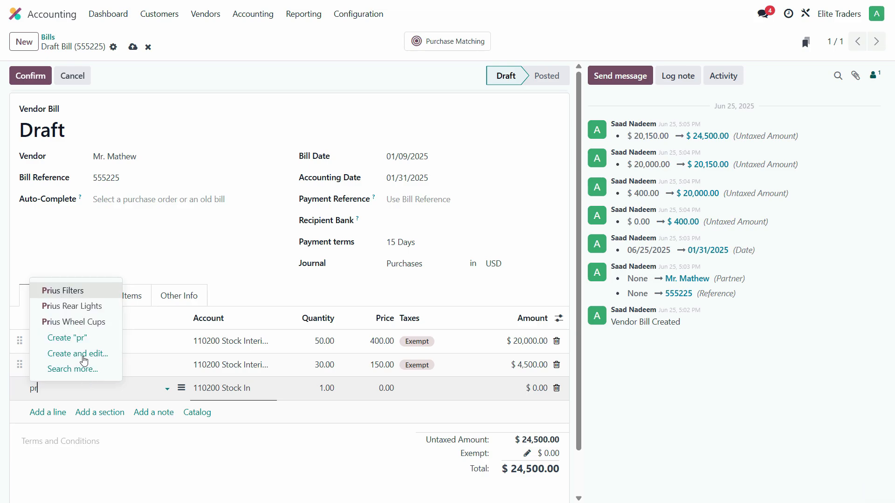
click(75, 293)
Set the Prius Filters line's quantity to 100, as listed in the PDF
click(328, 390)
key(alt)
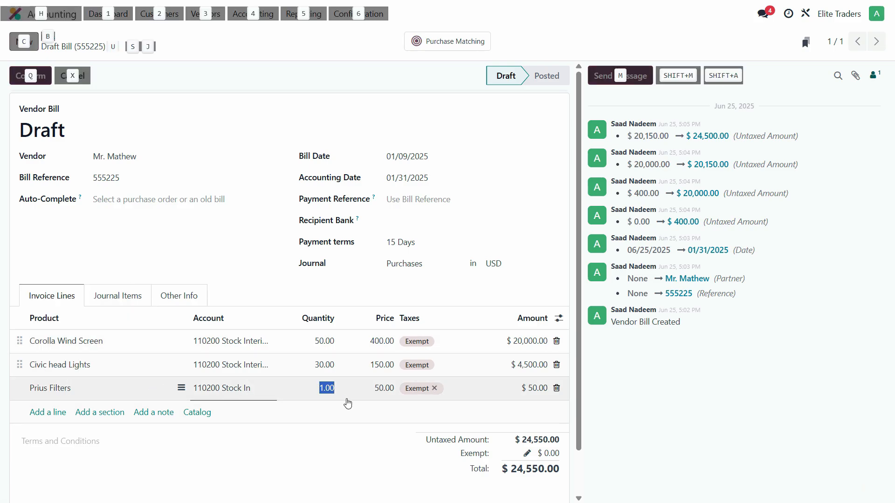
key(alt+Tab)
key(alt+Tab)
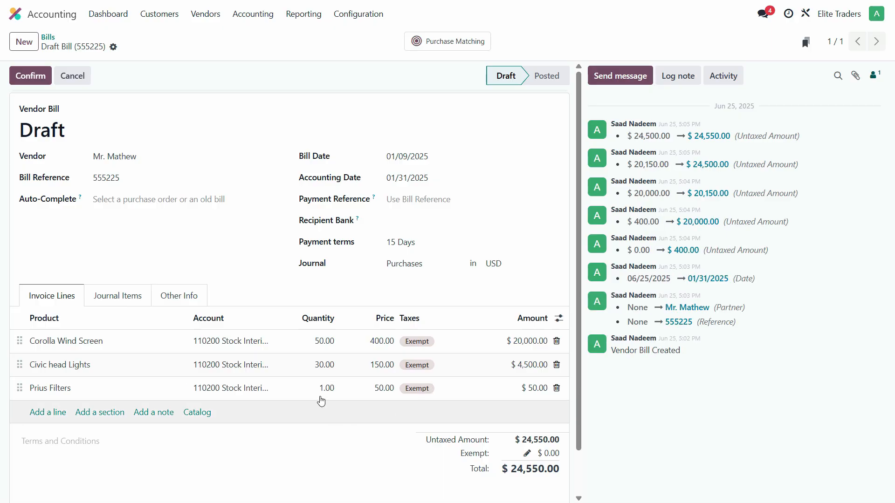
click(322, 390)
text(100)
key(Tab)
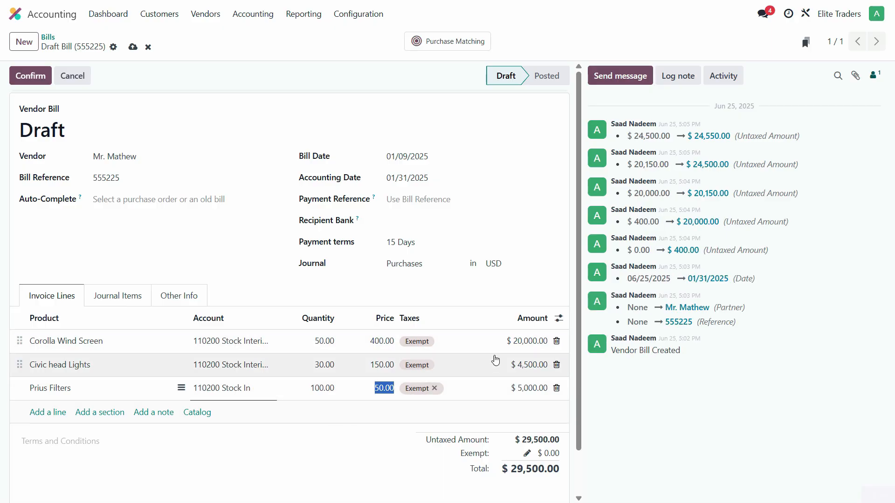
Compare the bill's line amounts with the January 9 purchase in the PDF and confirm the bill
key(alt+Tab)
key(alt+Tab)
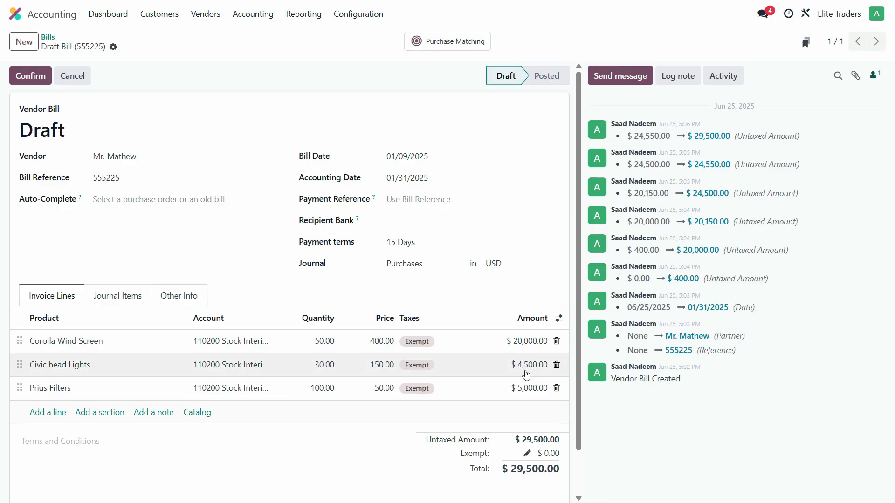
key(alt+Tab)
key(alt+Tab)
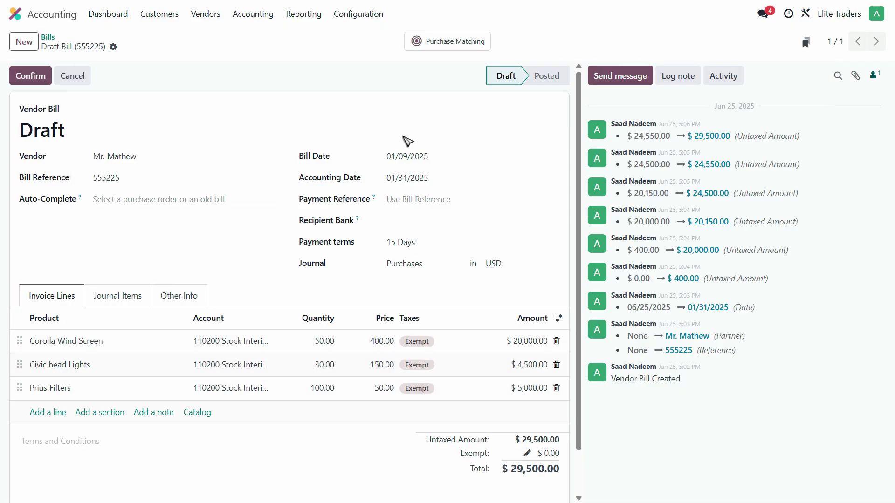
click(32, 83)
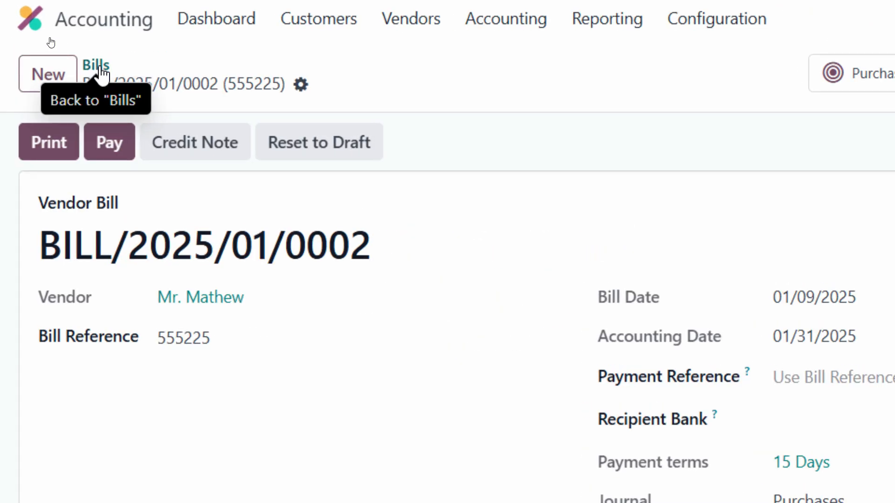
Open the January 8, 2025 vendor bill from the bills list and reset it to draft
click(100, 69)
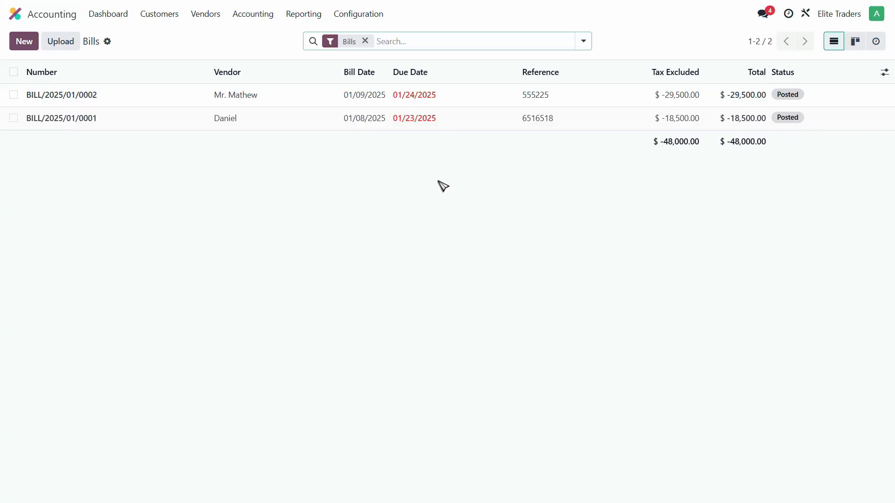
click(183, 124)
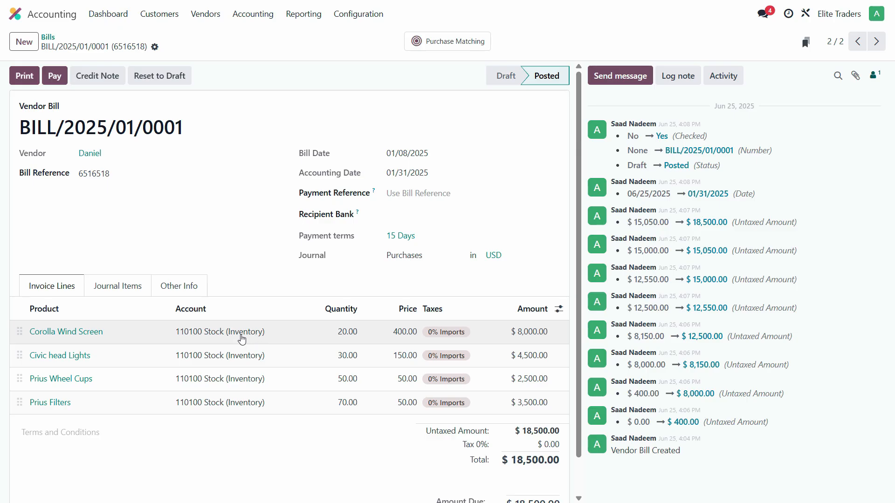
click(261, 334)
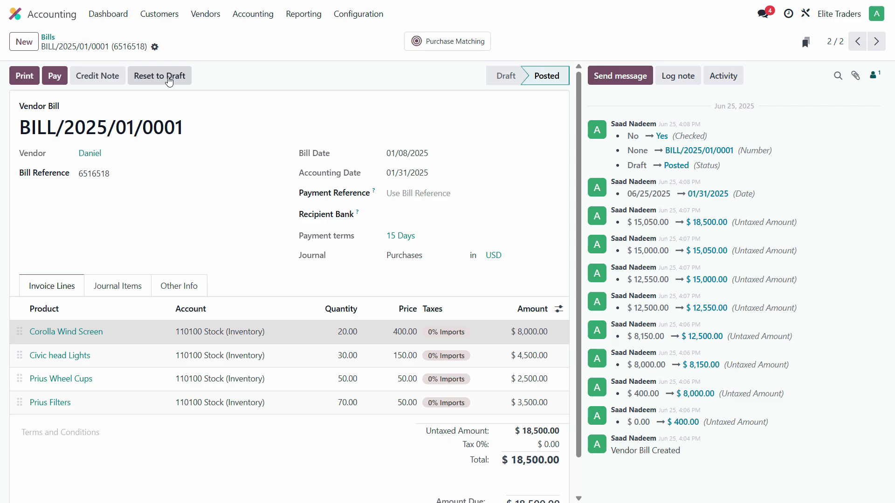
click(168, 79)
Set the Corolla Wind Screen line's account to 110200 Stock Interim (Received) and copy that account name for reuse
click(256, 338)
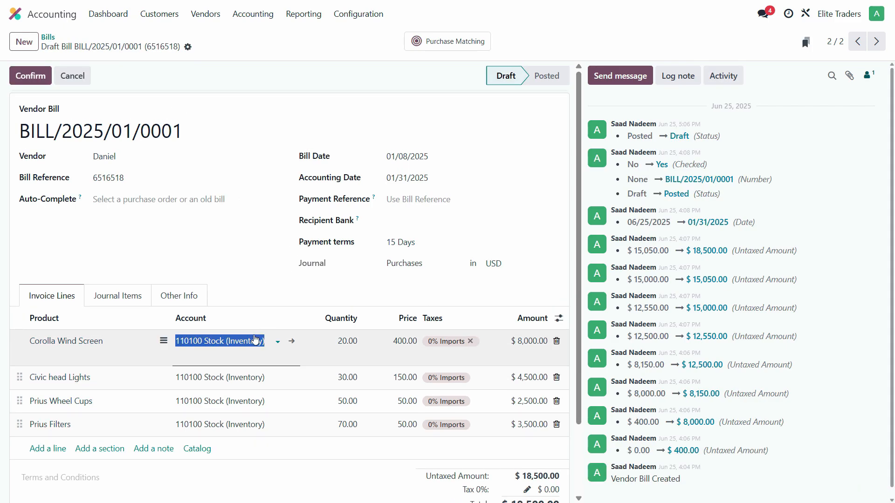
text(11)
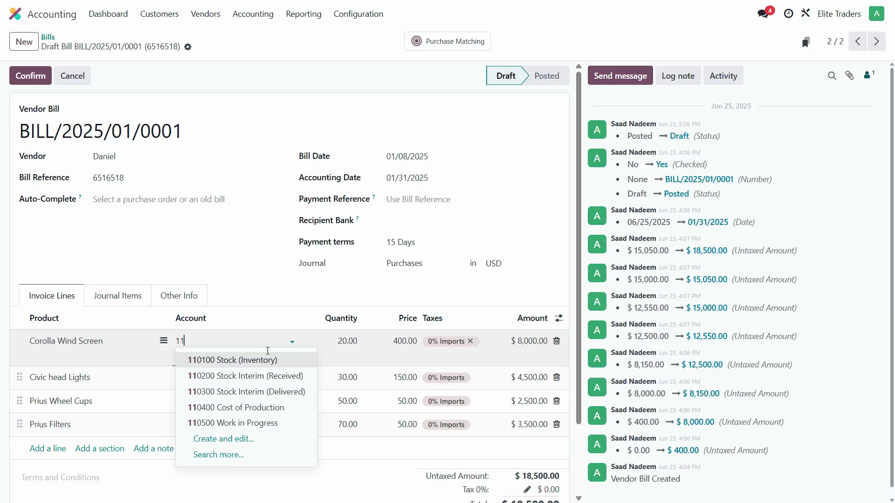
click(237, 375)
click(234, 381)
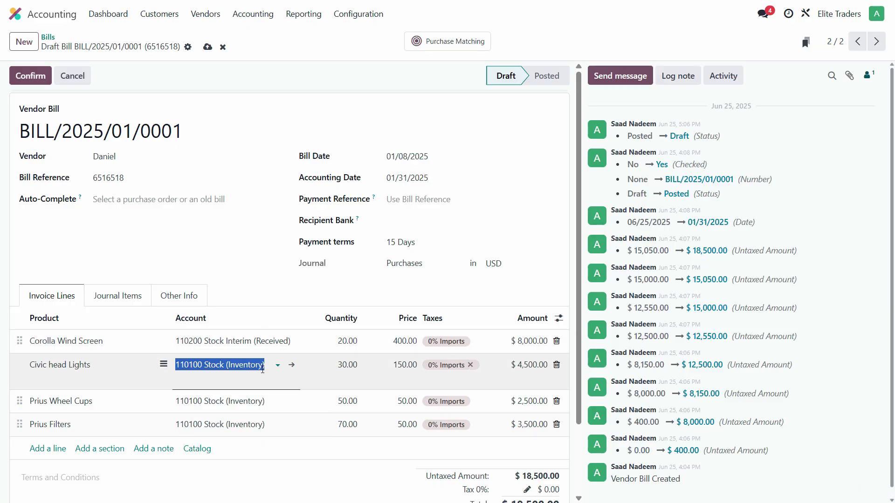
click(236, 342)
key(ctrl+c)
click(237, 376)
click(236, 377)
click(229, 342)
key(ctrl+v)
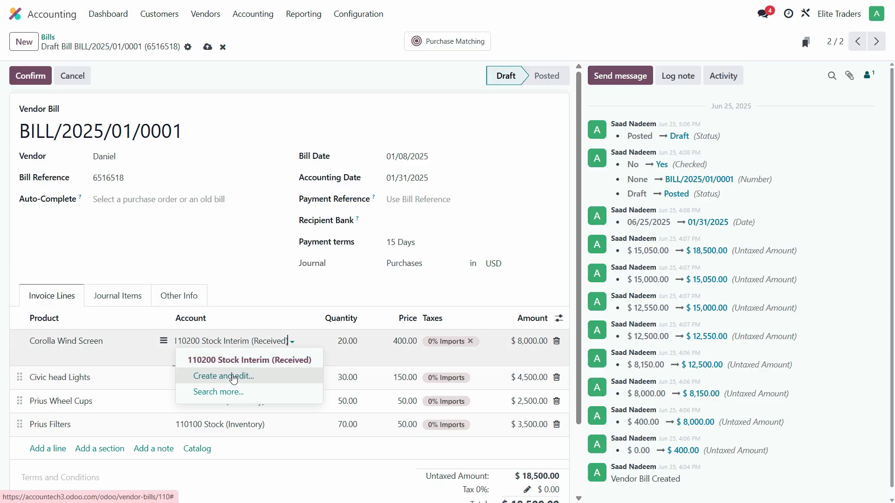
click(235, 361)
Set the Civic head Lights, Prius Wheel Cups and Prius Filters lines to account 110200 Stock Interim (Received) and confirm the bill
click(228, 383)
key(ctrl+v)
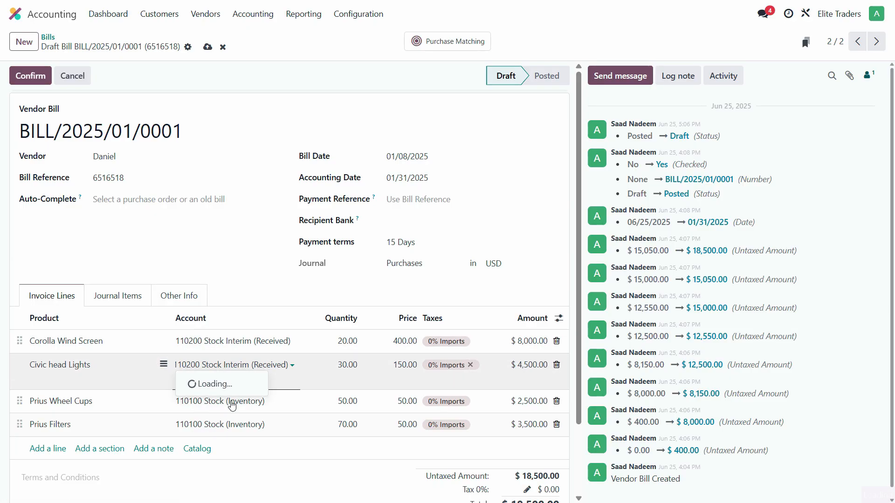
click(229, 383)
click(232, 387)
key(ctrl+v)
click(236, 423)
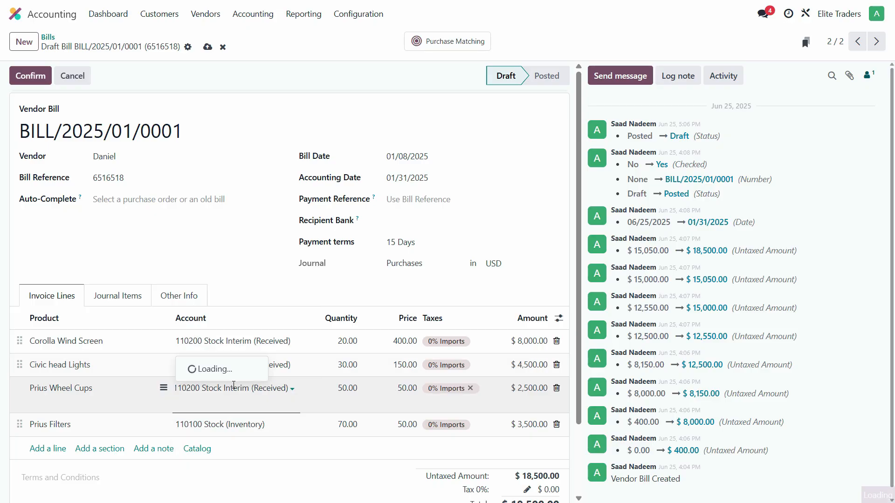
key(ctrl+v)
click(30, 75)
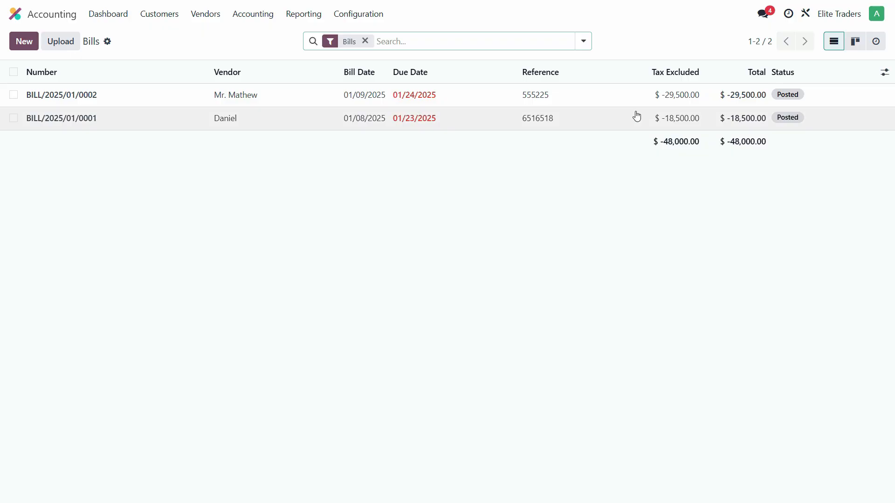
Open the Balance Sheet report and examine the journal items behind the 110100 Stock (Inventory) balance
click(302, 15)
click(320, 58)
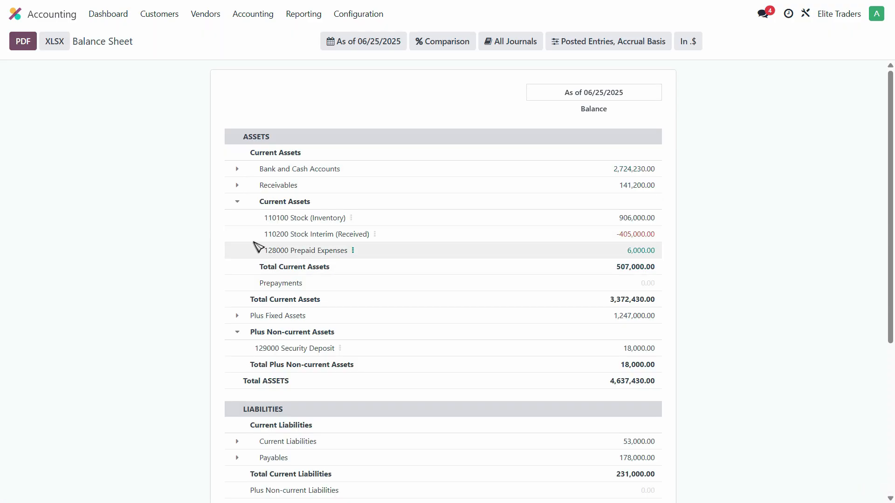
click(252, 220)
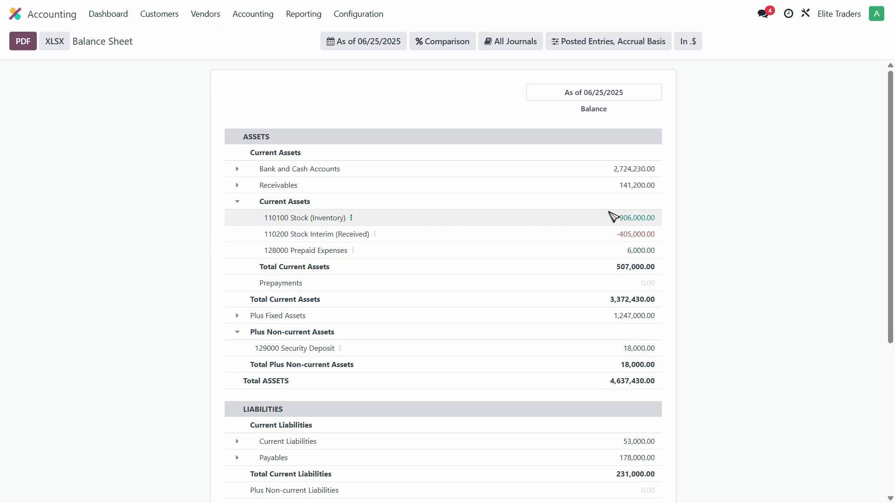
click(625, 218)
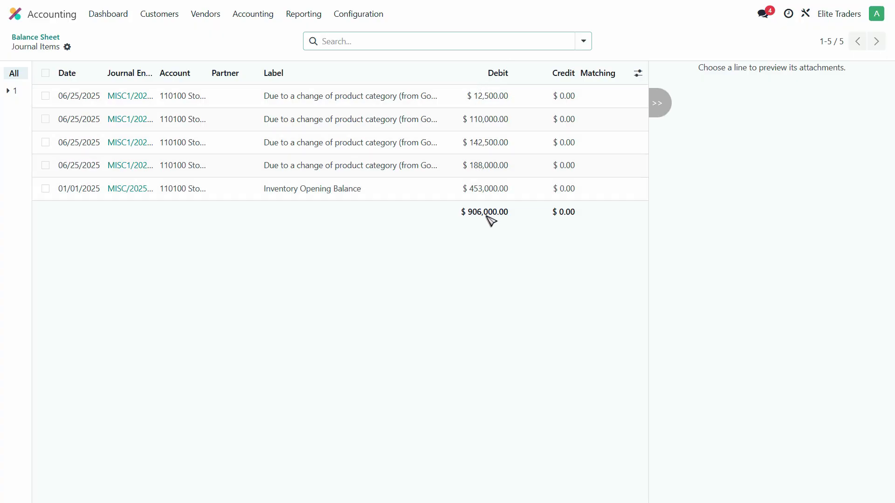
Examine the journal items behind the 110200 Stock Interim (Received) balance and return to the Balance Sheet
click(36, 37)
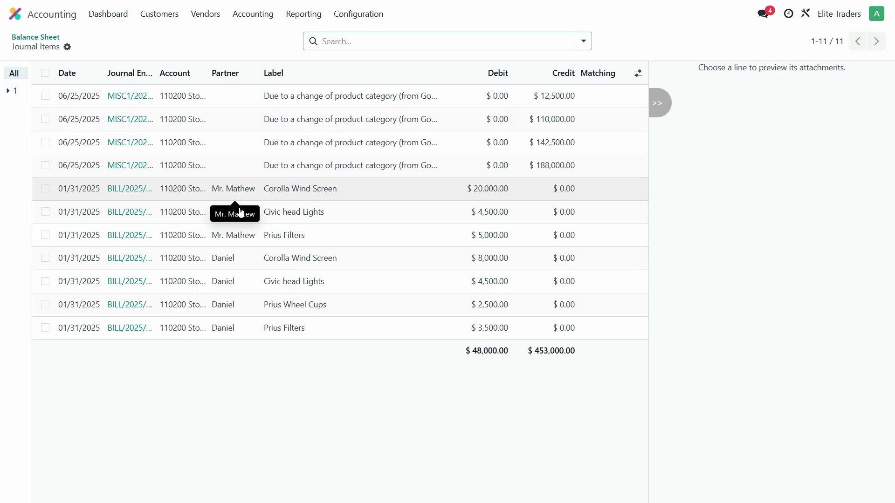
click(491, 240)
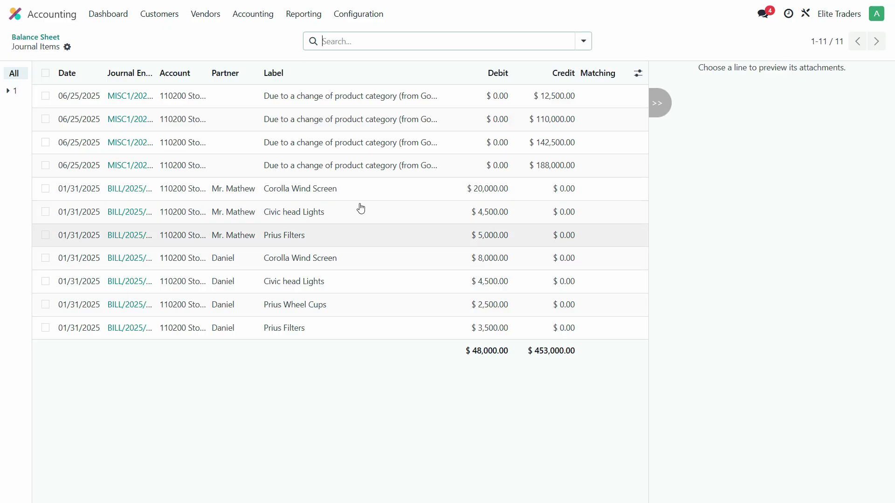
click(36, 40)
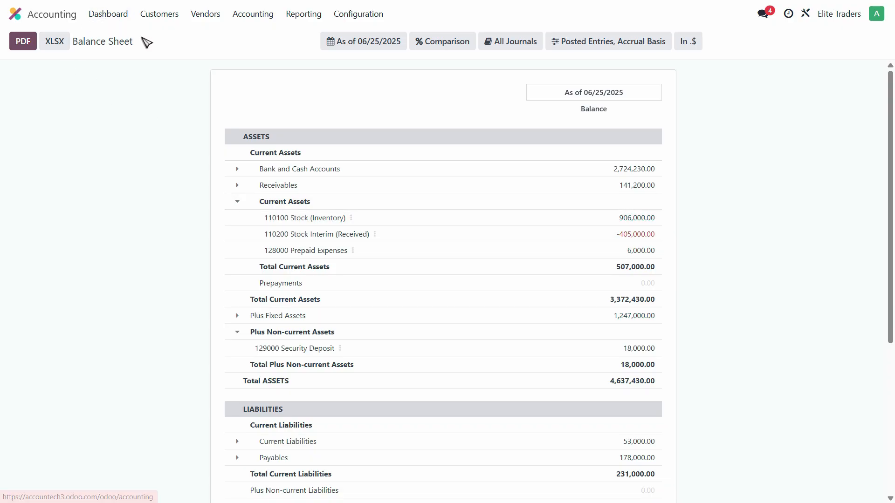
Leave the report and reopen the Accounting dashboard
click(15, 13)
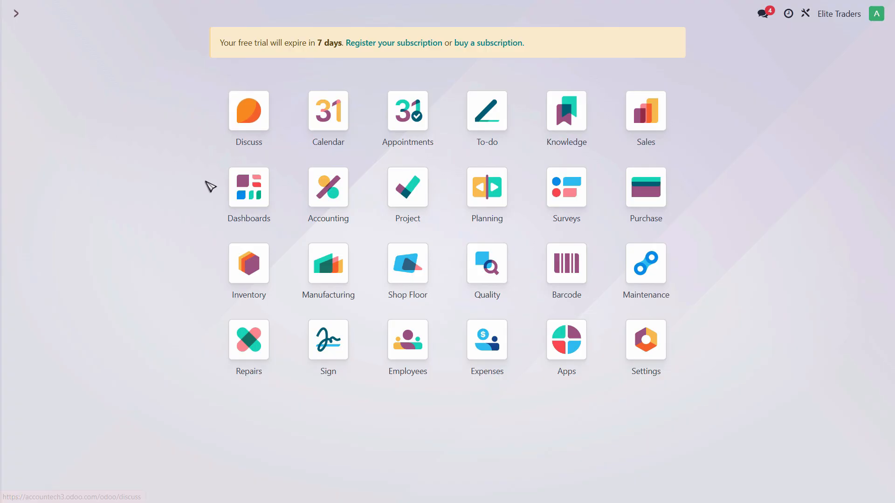
click(333, 197)
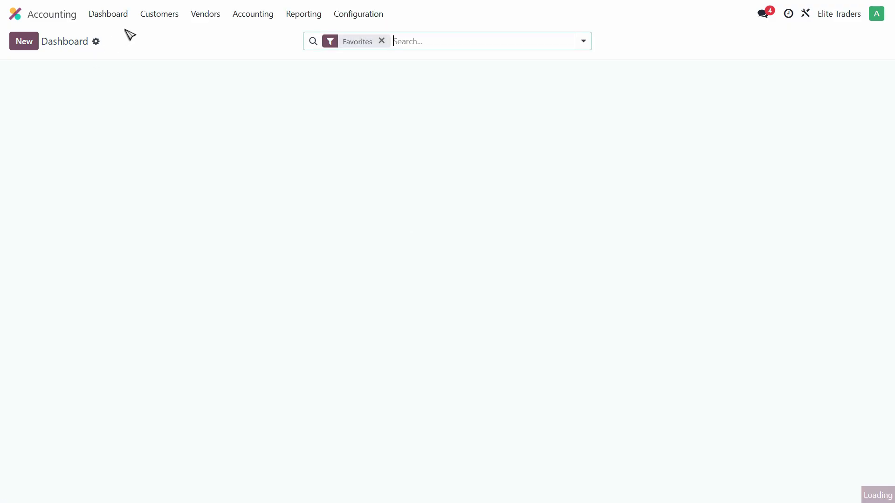